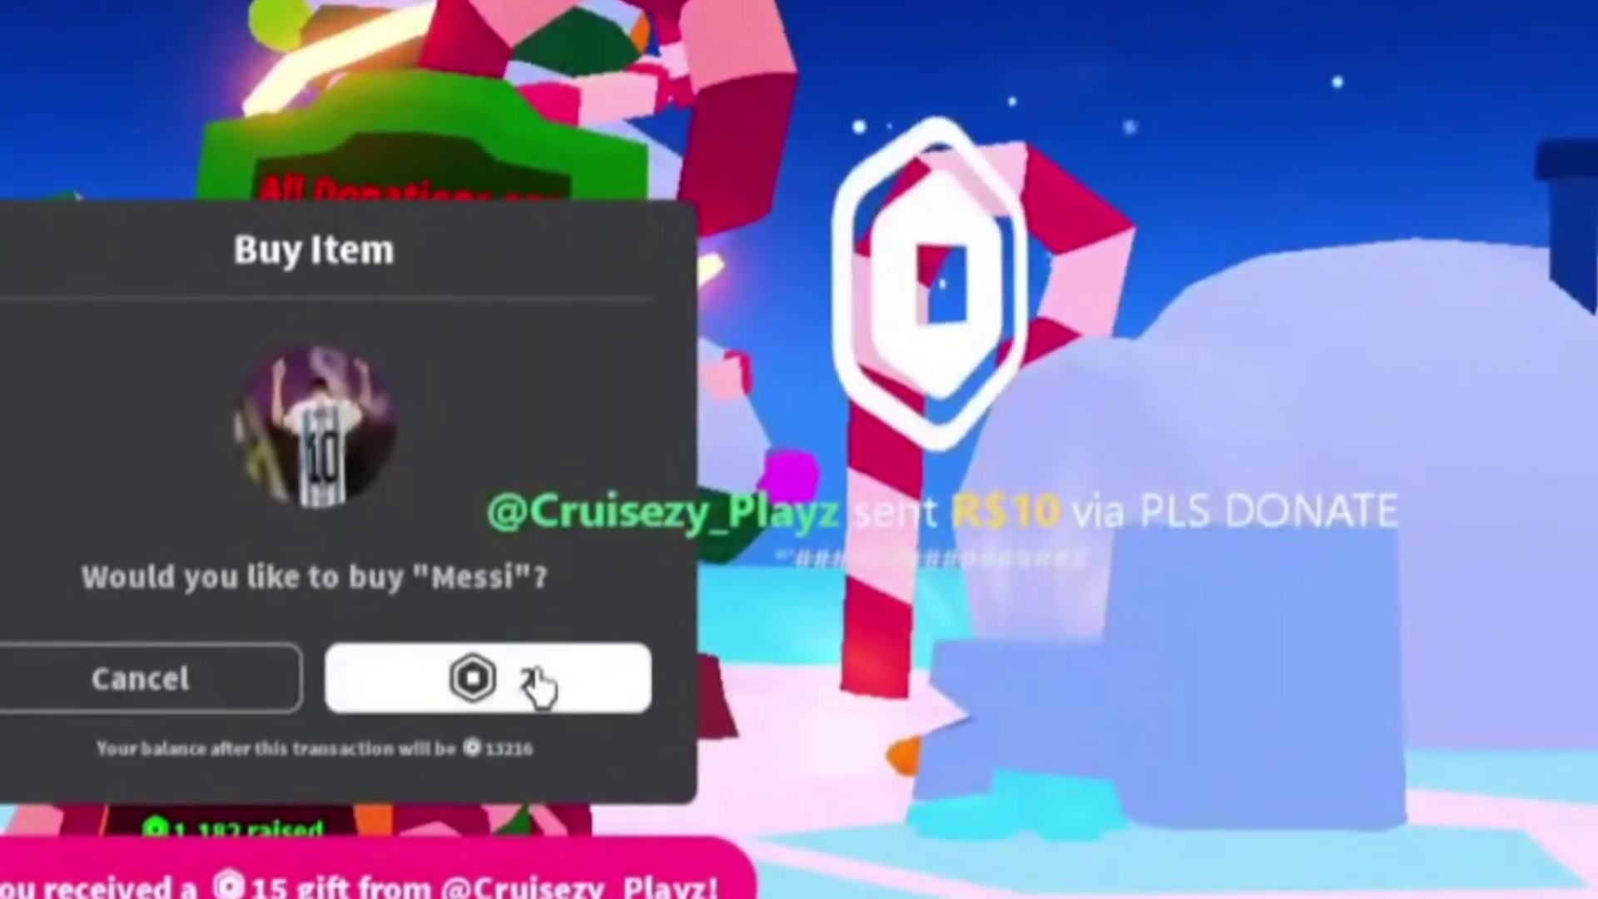
Step: Confirm the Robux purchase of the Messi item and dismiss the success message
click(533, 676)
click(445, 620)
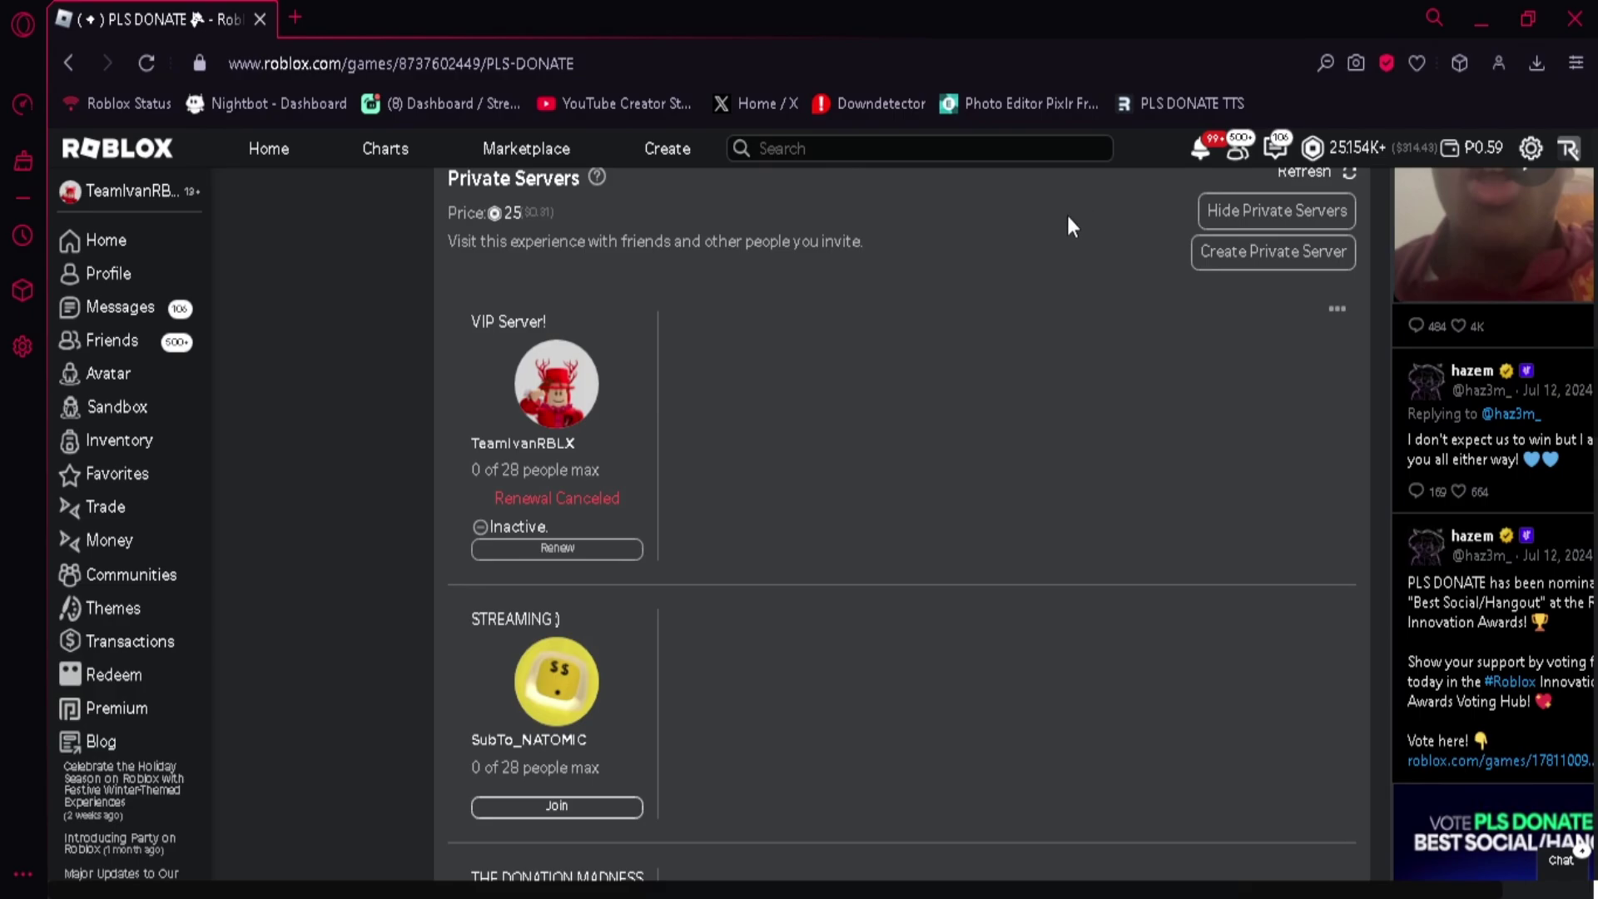
Step: Open the PLS DONATE TTS overlay page from the bookmarks bar
click(1173, 103)
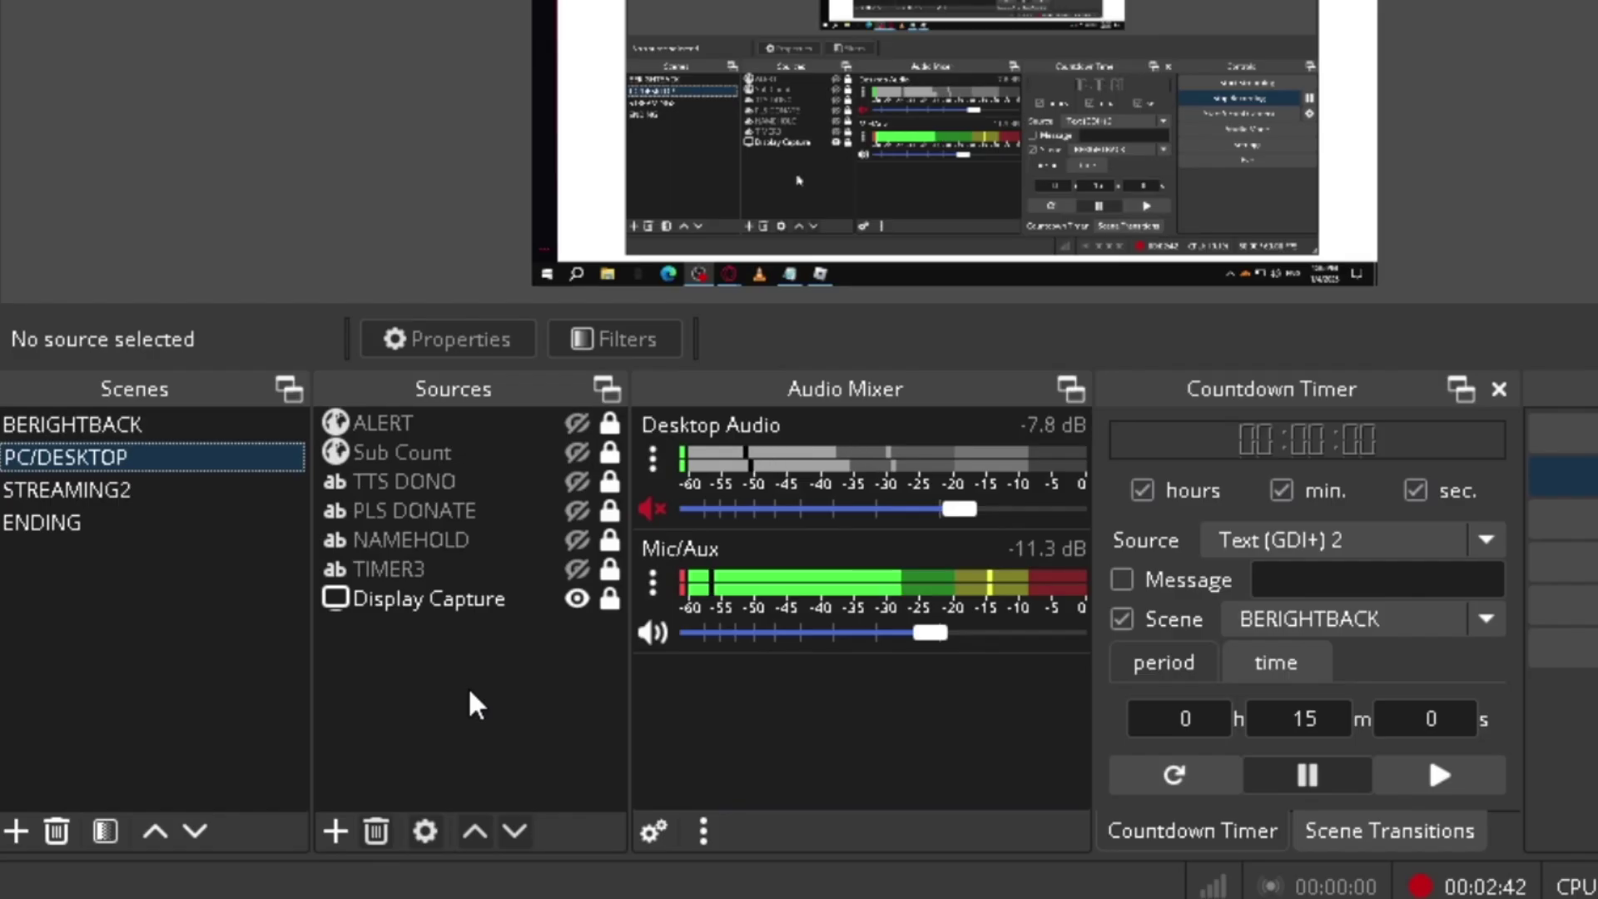
Step: Bring up the Add submenu of source types from the Sources dock
right_click(469, 693)
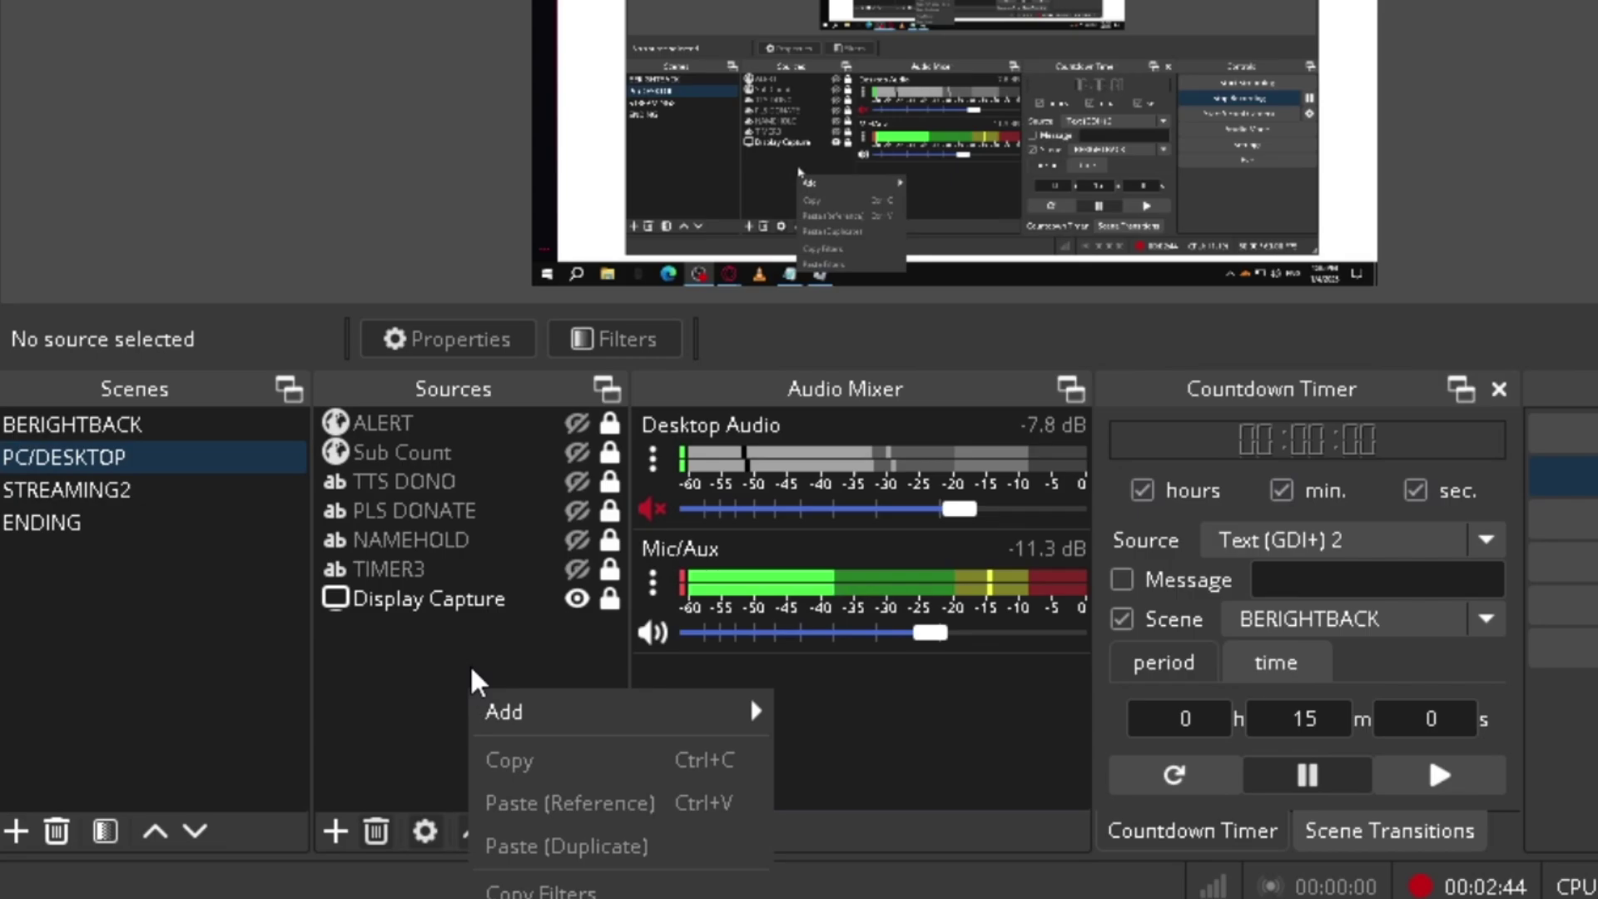
mouse_move(511, 721)
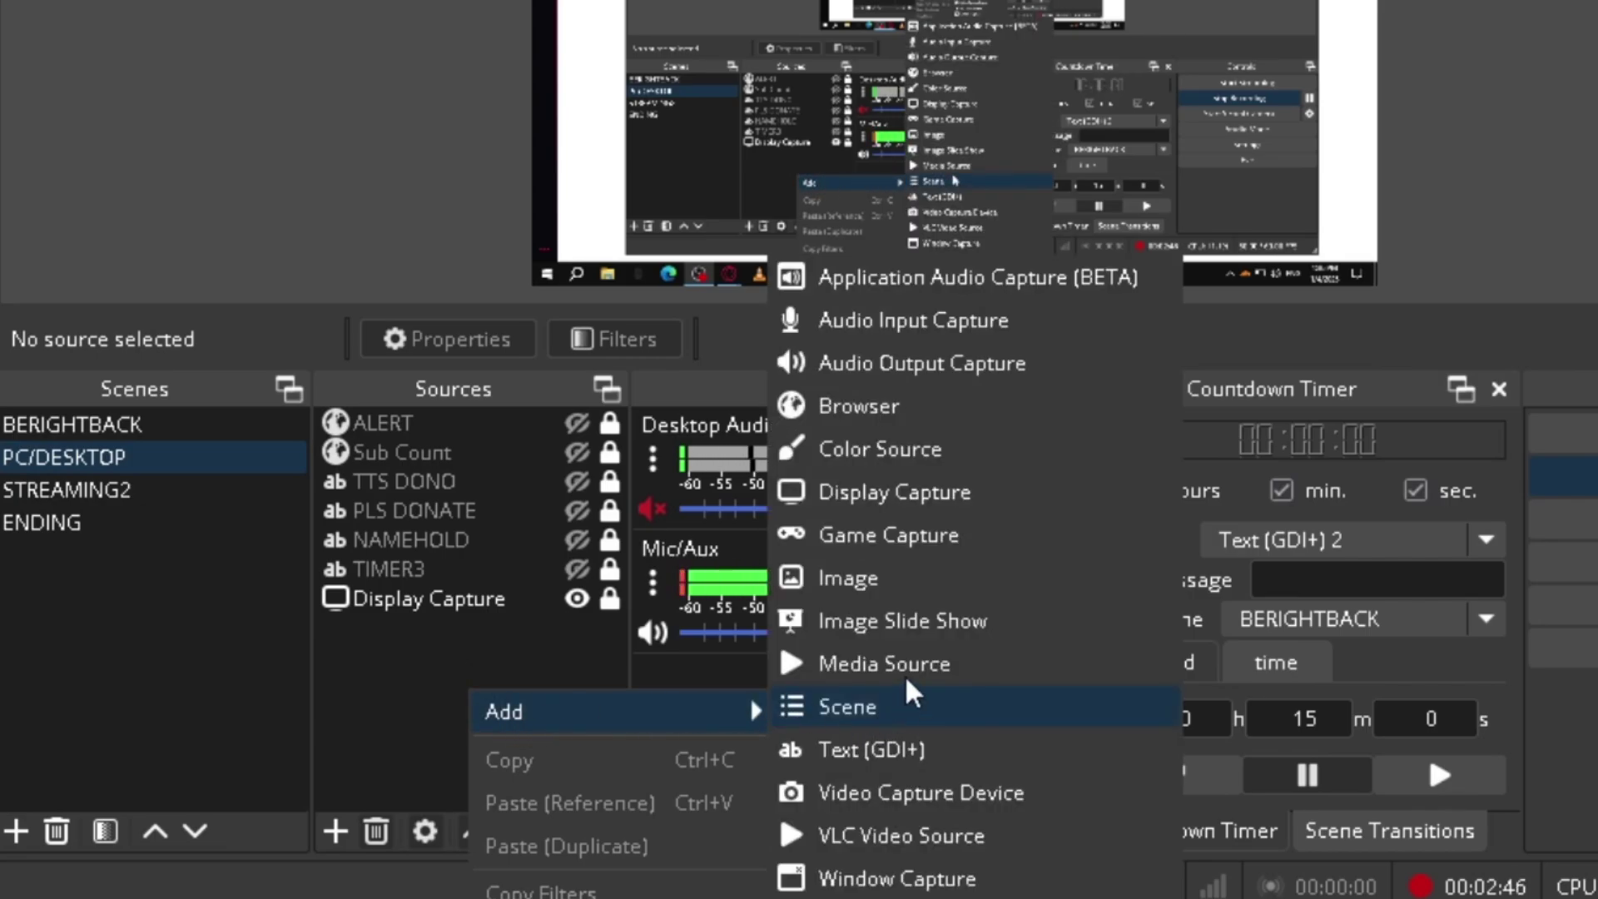
Step: Add a Browser source named 'Browser' to the PC/DESKTOP scene
click(897, 410)
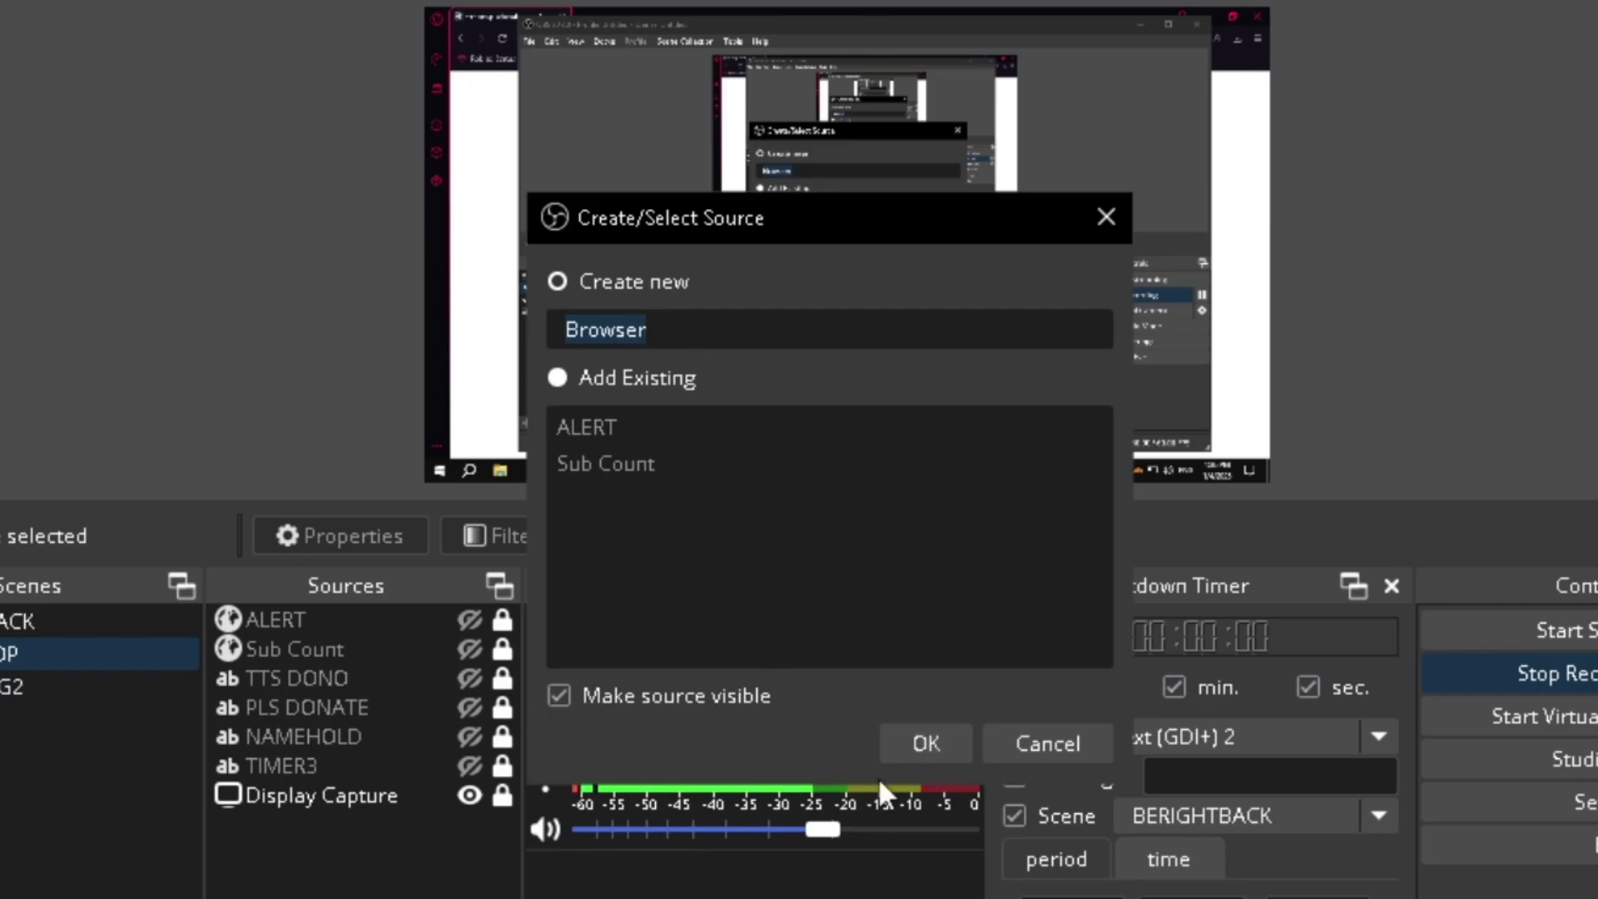
click(905, 736)
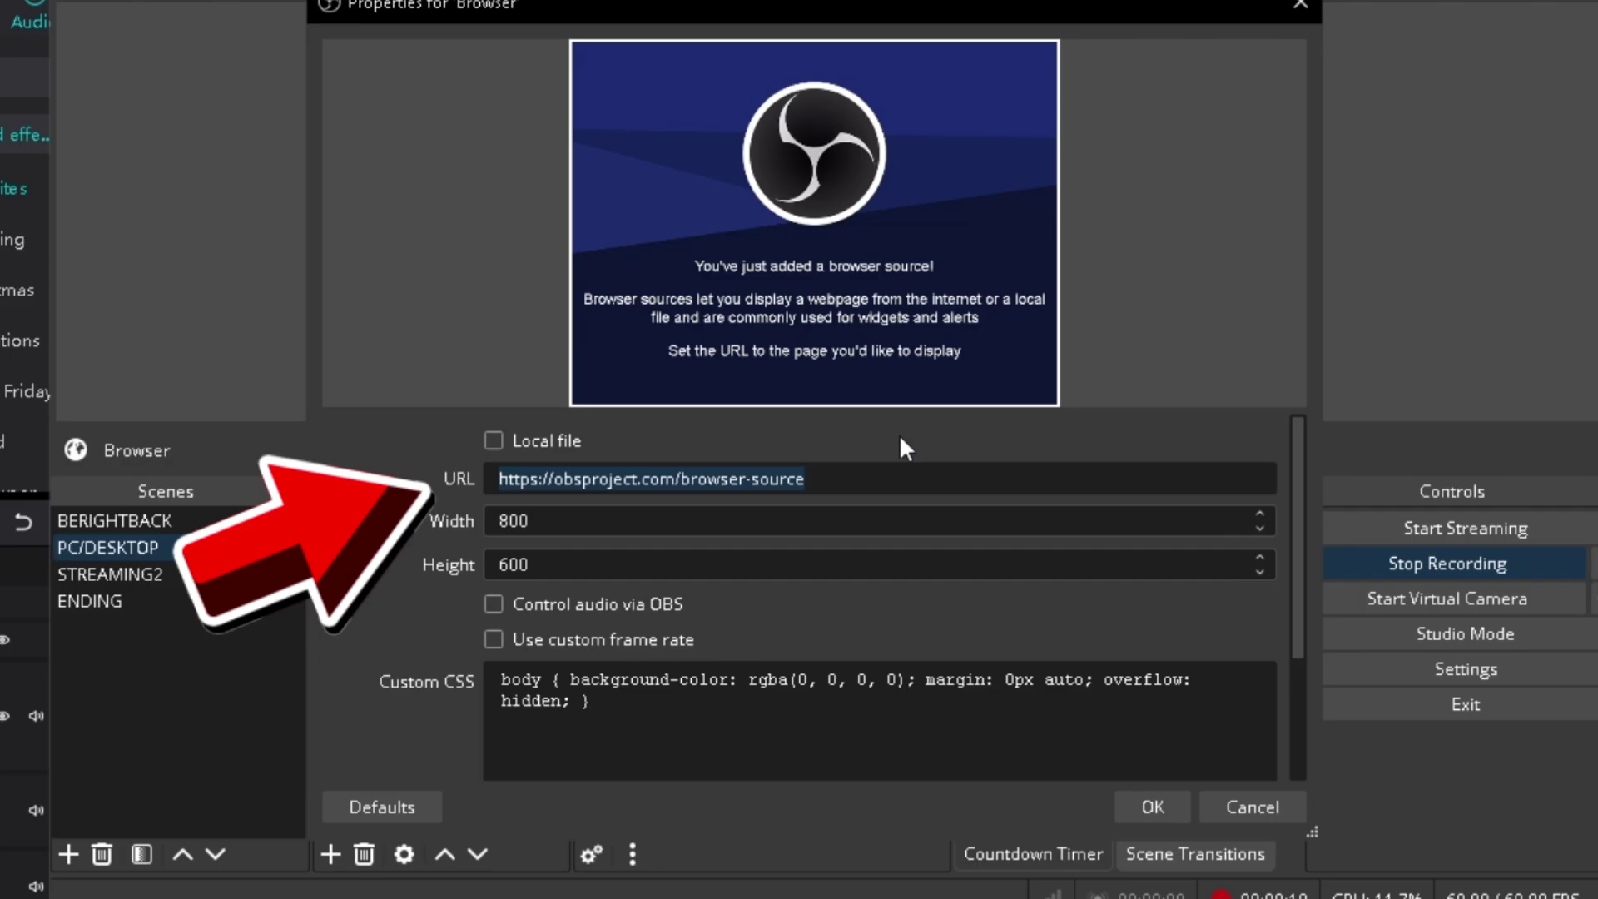
Step: Paste the PLS DONATE overlay URL into the Browser source's URL field, then switch to Opera
text(https://stream.plsdonate.com/users/151848836/overlay?tts=true&minAmount=10&maxLength=10)
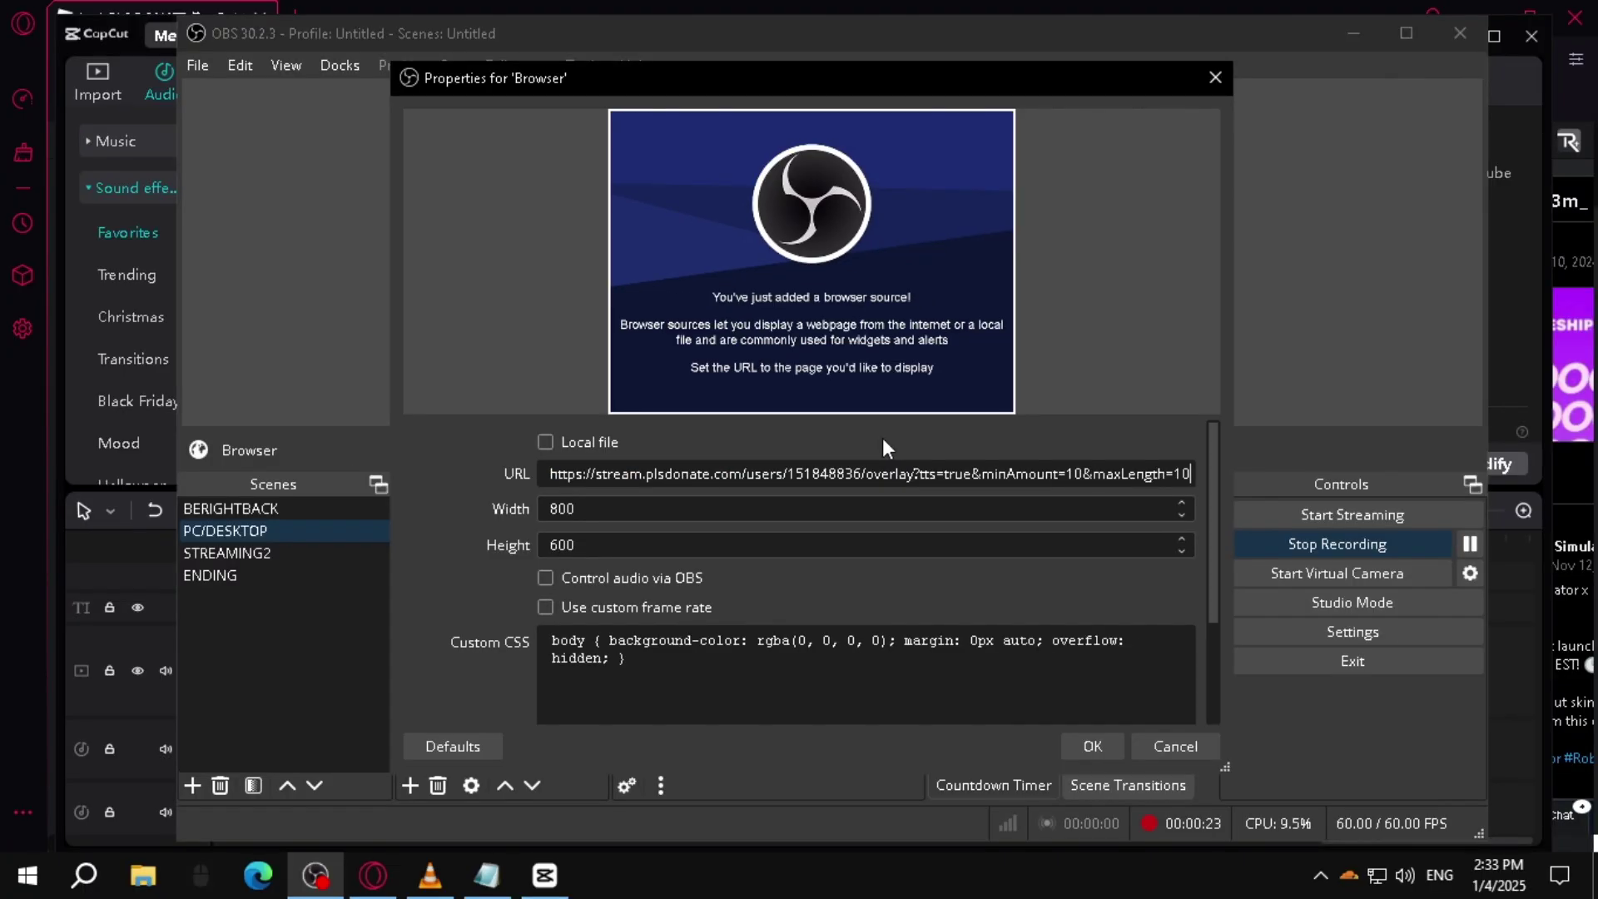
key(alt+Tab)
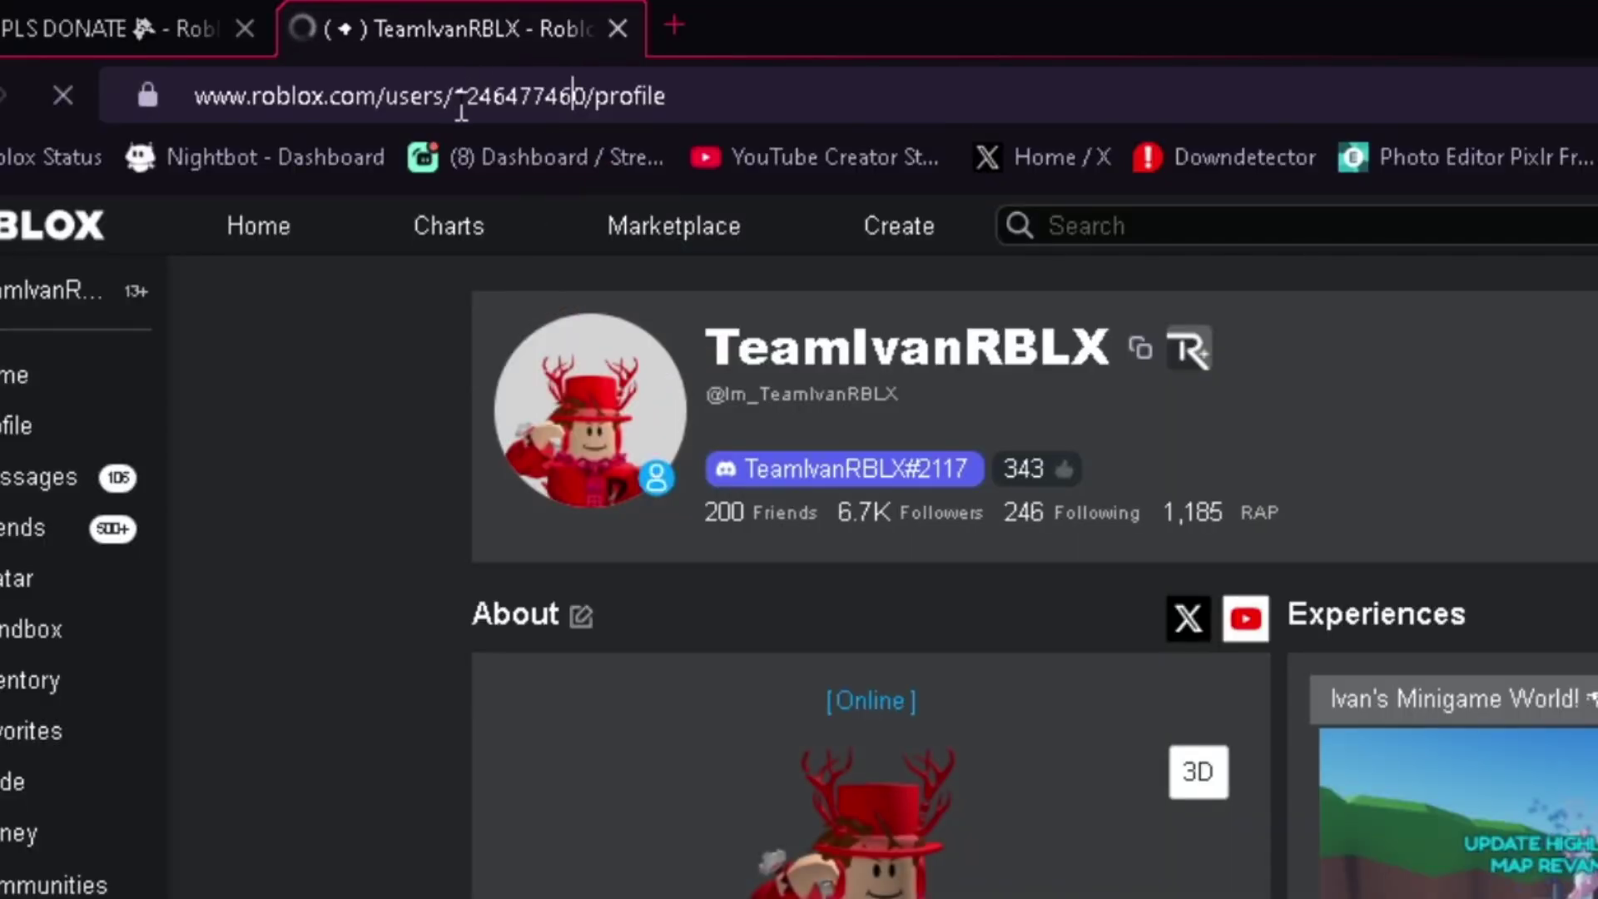
Step: Copy the numeric user ID from the Roblox profile address and return to OBS
drag(454, 106, 586, 108)
key(ctrl+c)
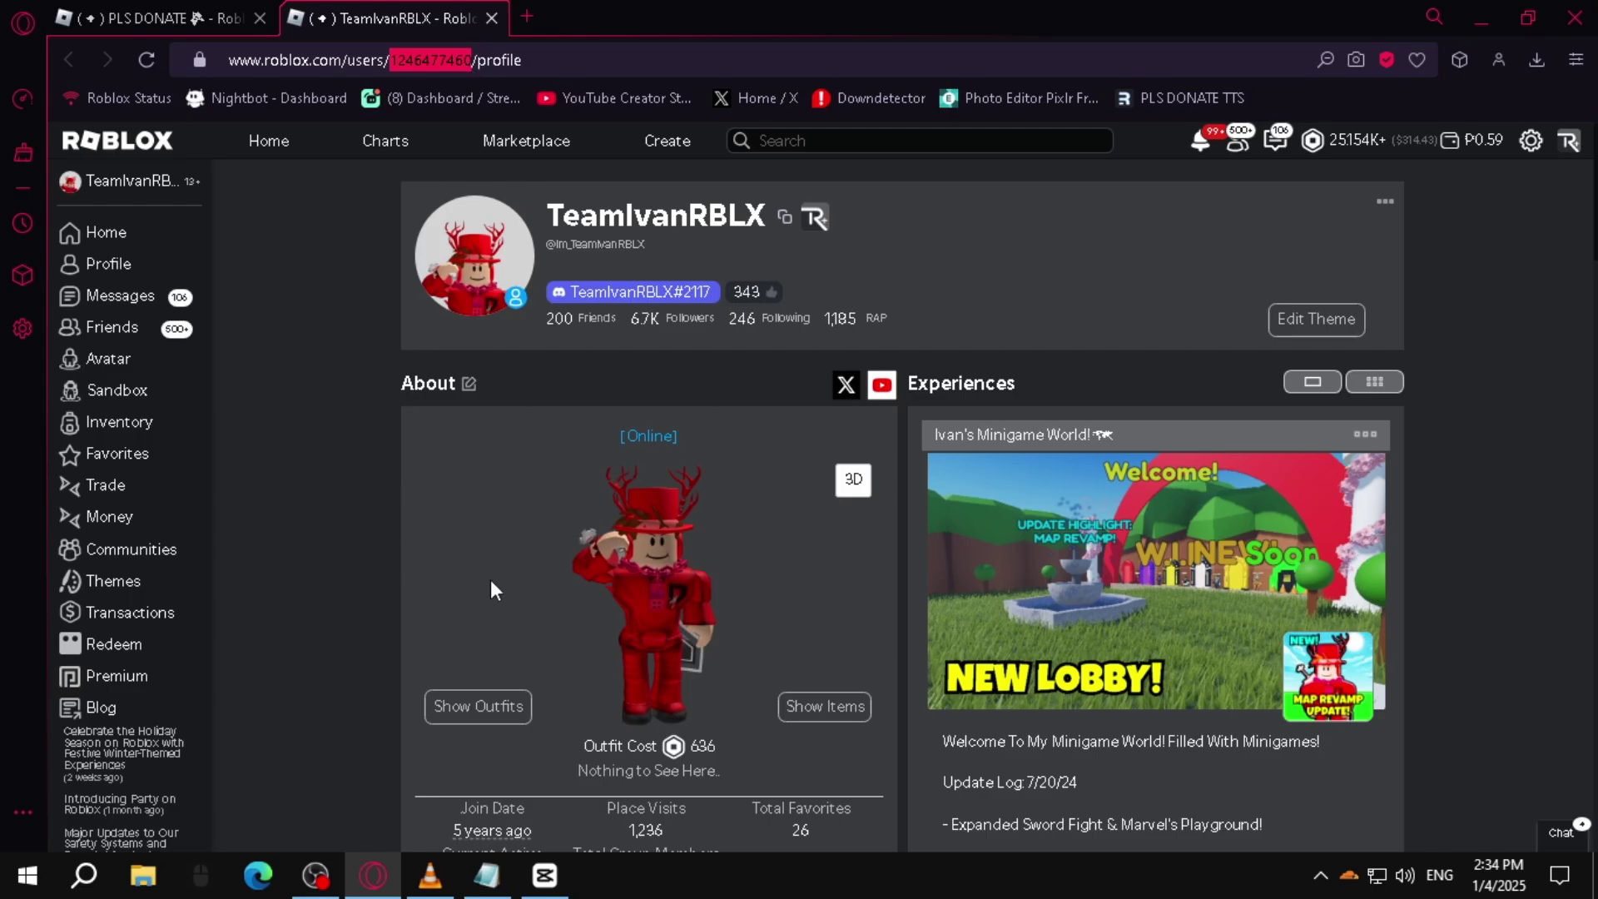
click(315, 874)
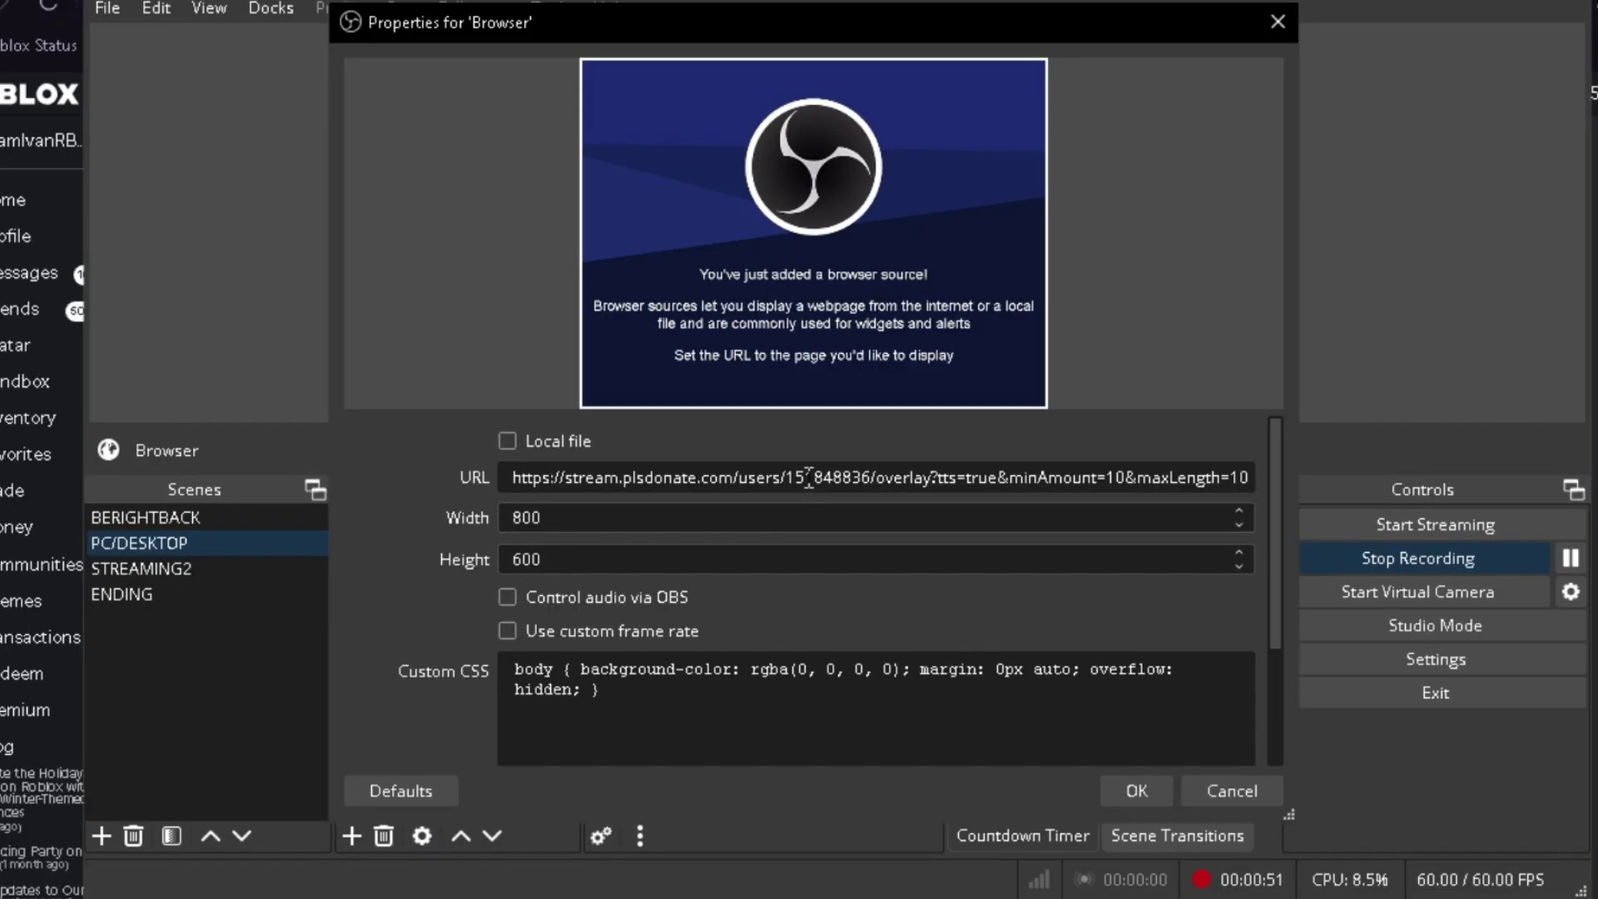
Step: Replace the overlay URL's user ID with the copied one and set minAmount to 5
drag(787, 474, 871, 471)
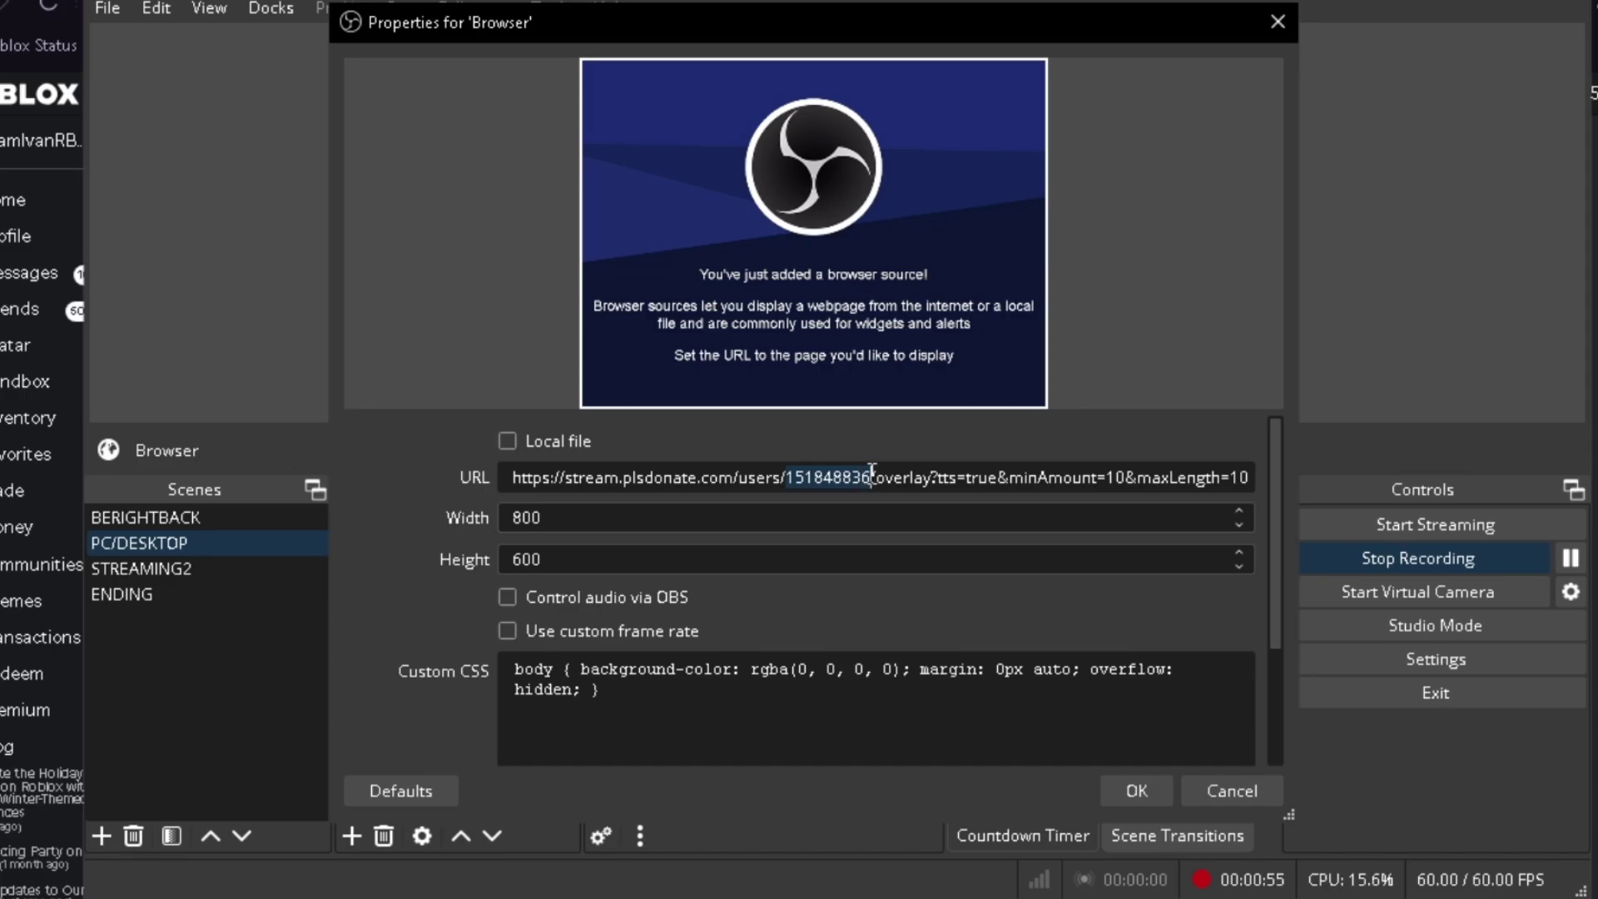
key(ctrl+v)
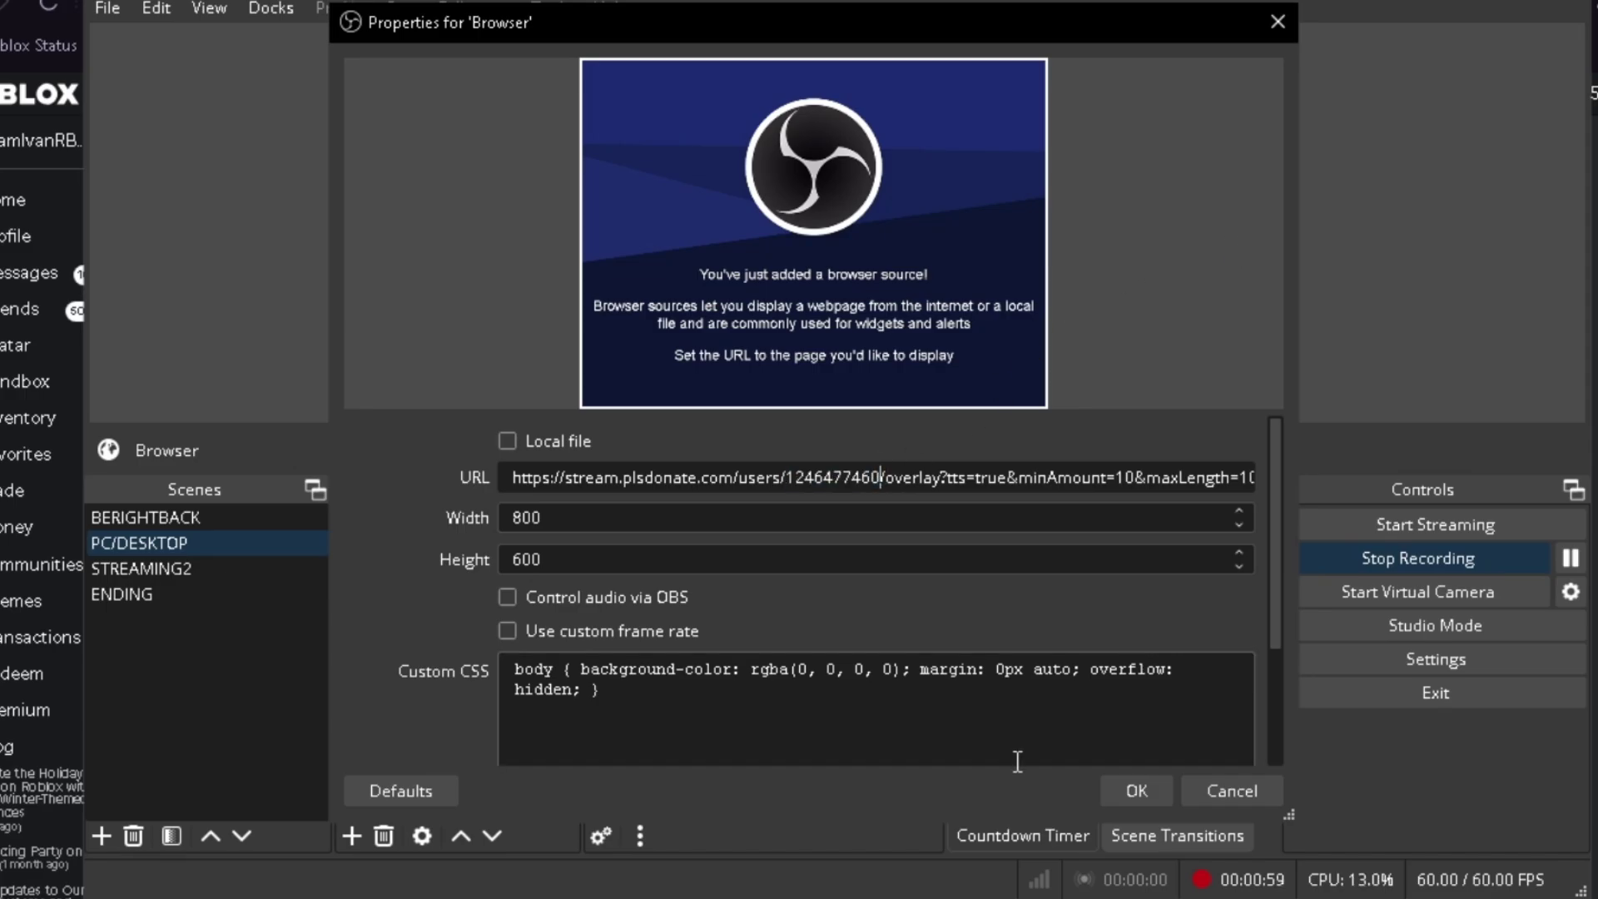
click(1185, 477)
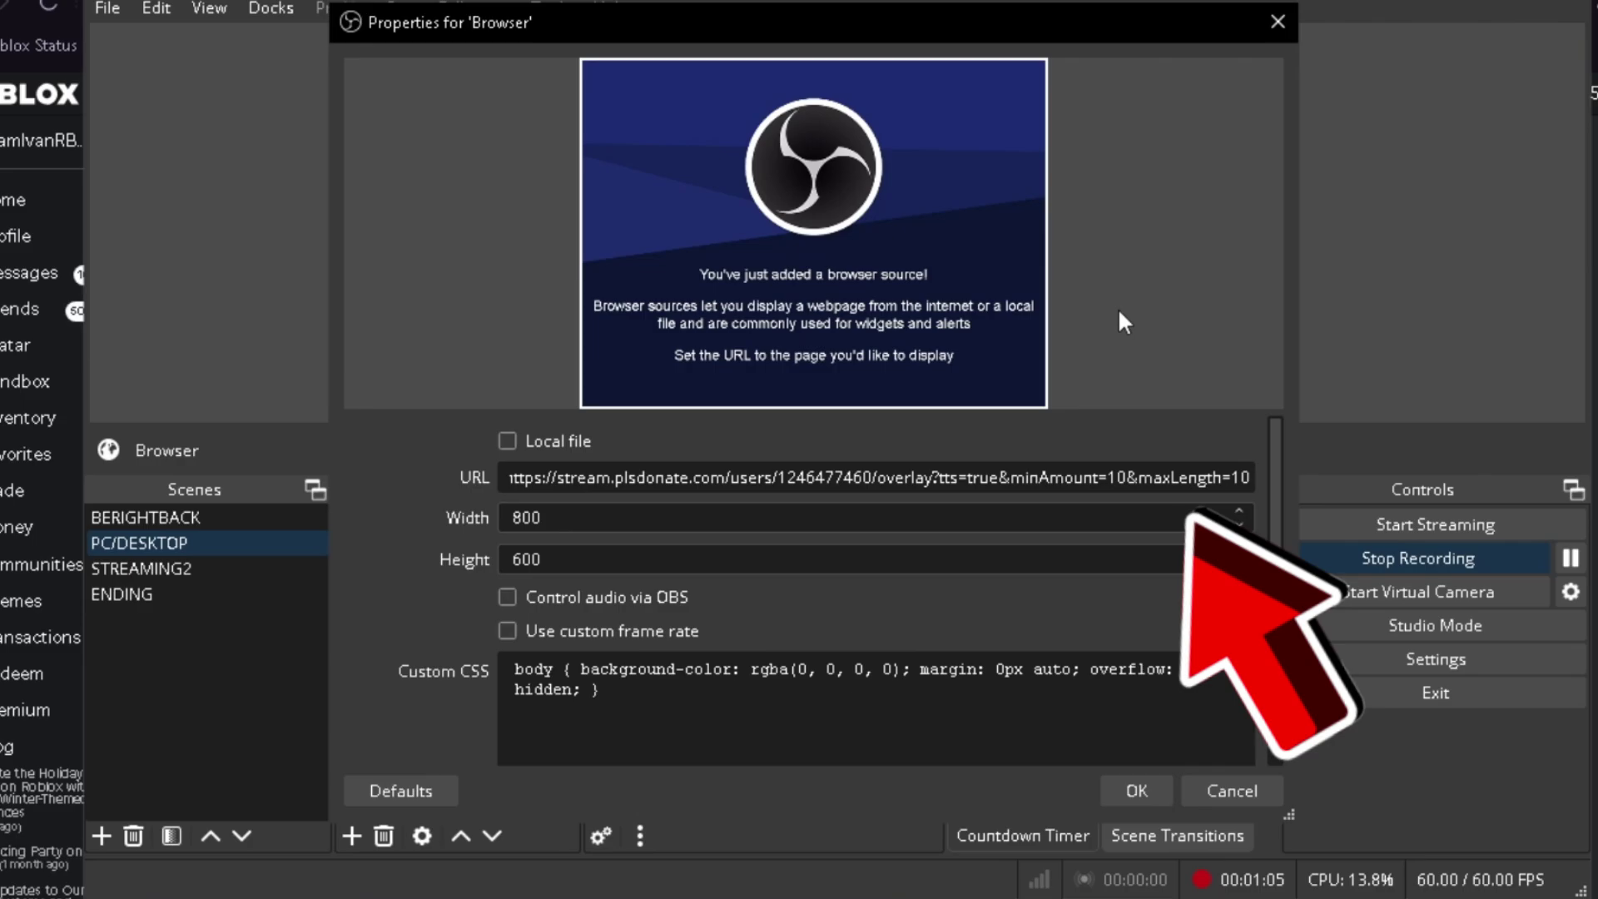
key(Left)
key(Left)
key(Left)
key(Left)
key(Left)
key(Left)
key(Left)
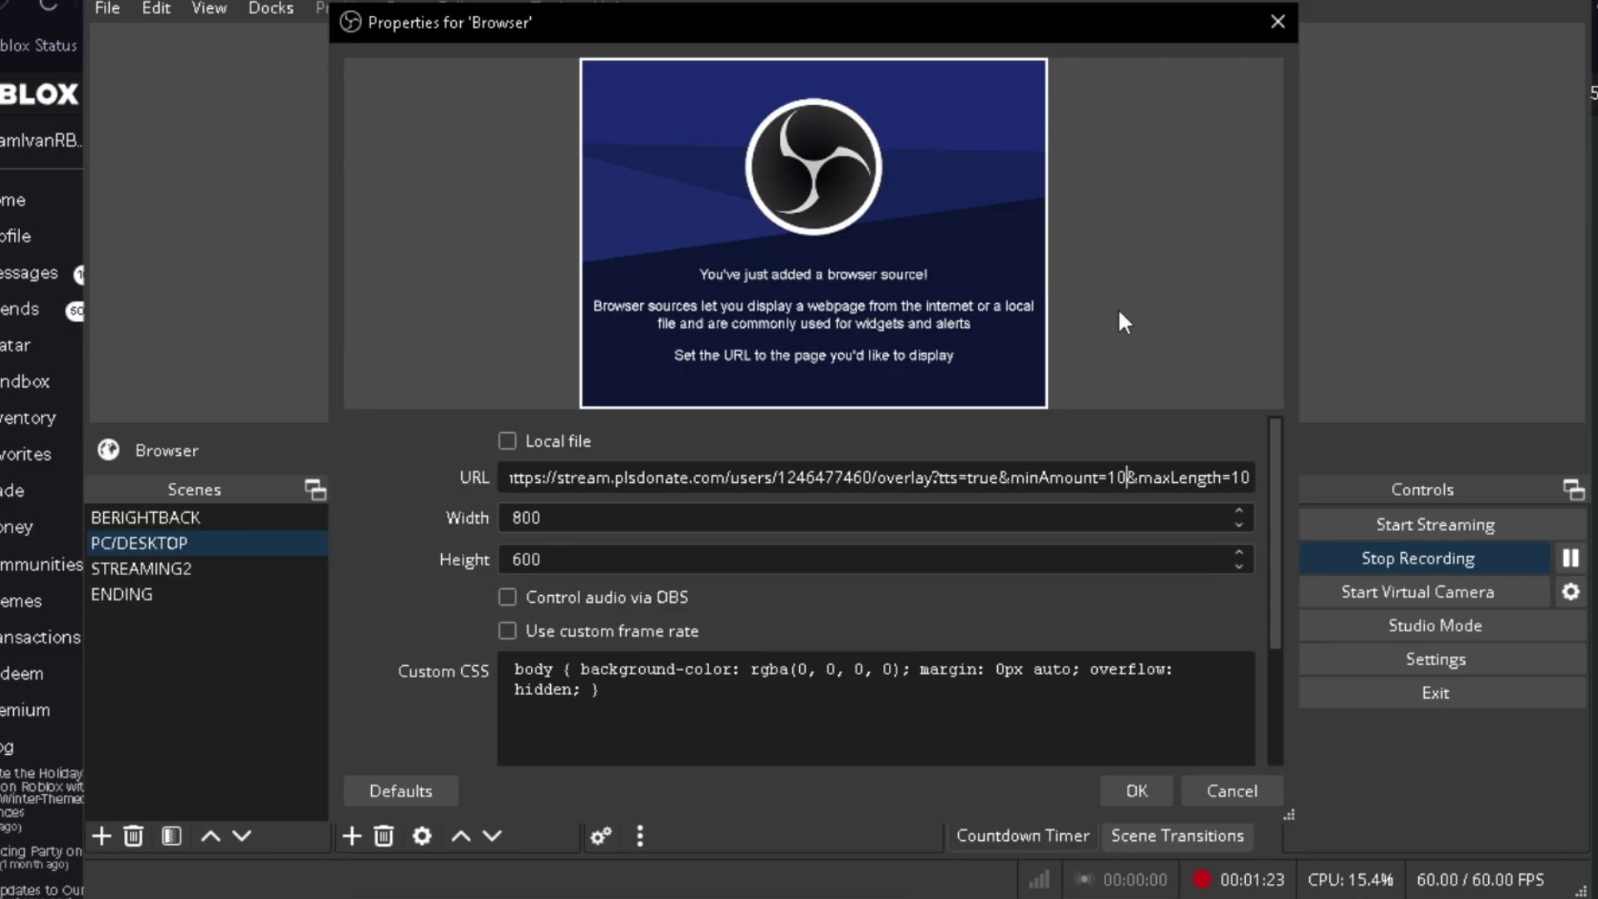
key(BackSpace)
key(BackSpace)
text(5)
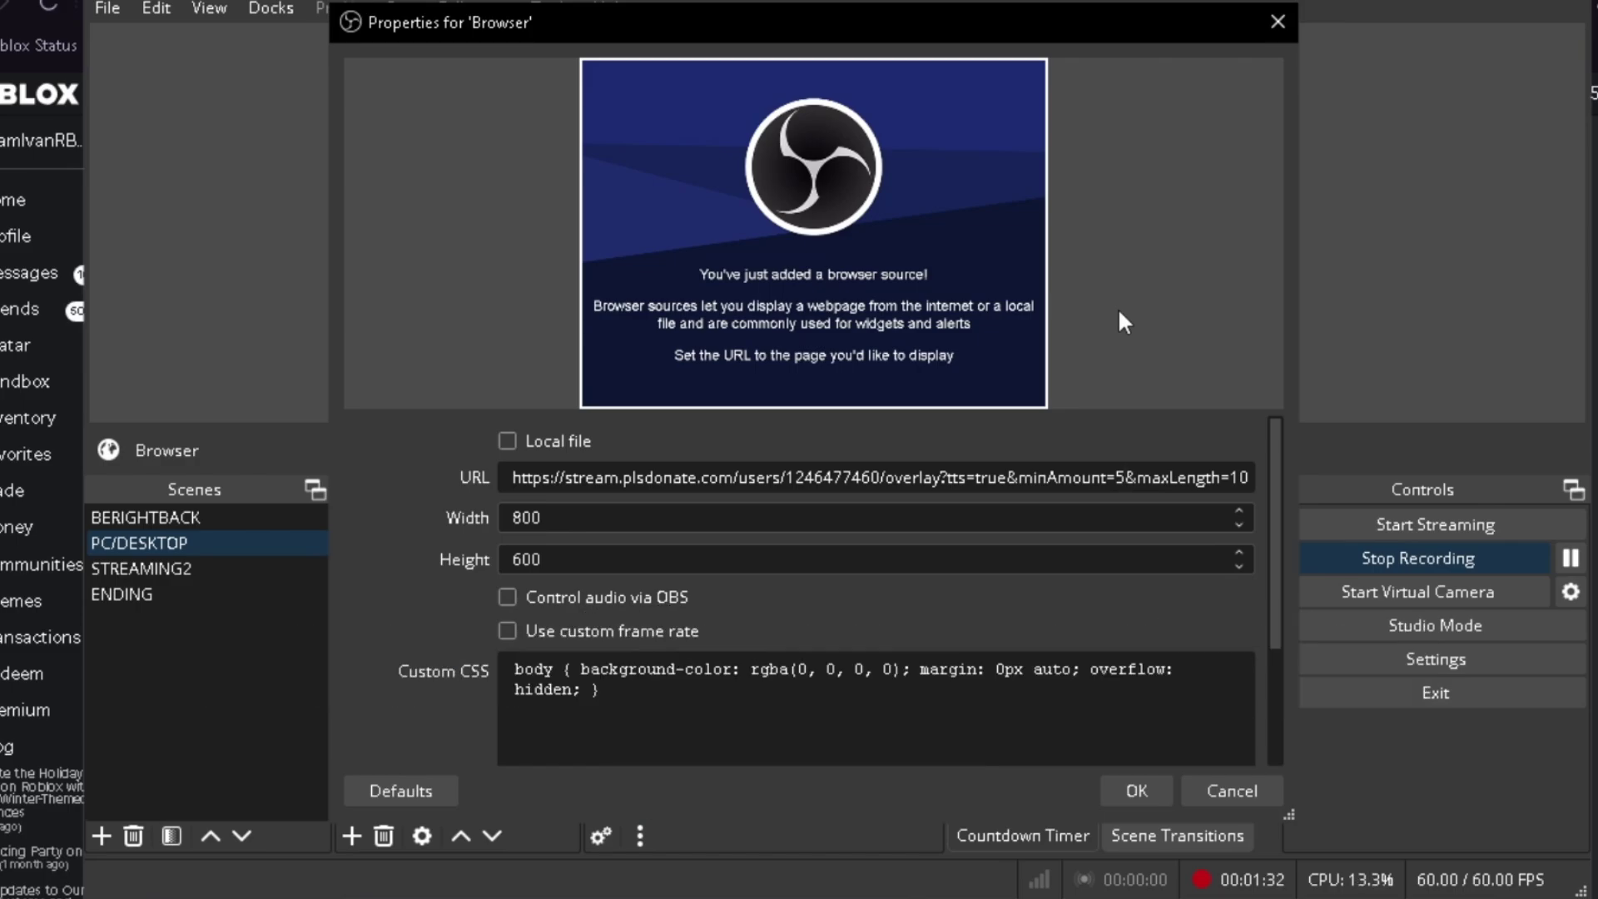
Step: Edit the overlay URL's maxLength value from 10 to 40
key(Right)
key(Right)
key(Right)
key(Right)
key(Right)
key(Right)
key(Right)
key(Right)
key(Right)
key(Right)
key(Right)
key(Right)
key(Right)
key(BackSpace)
text(3)
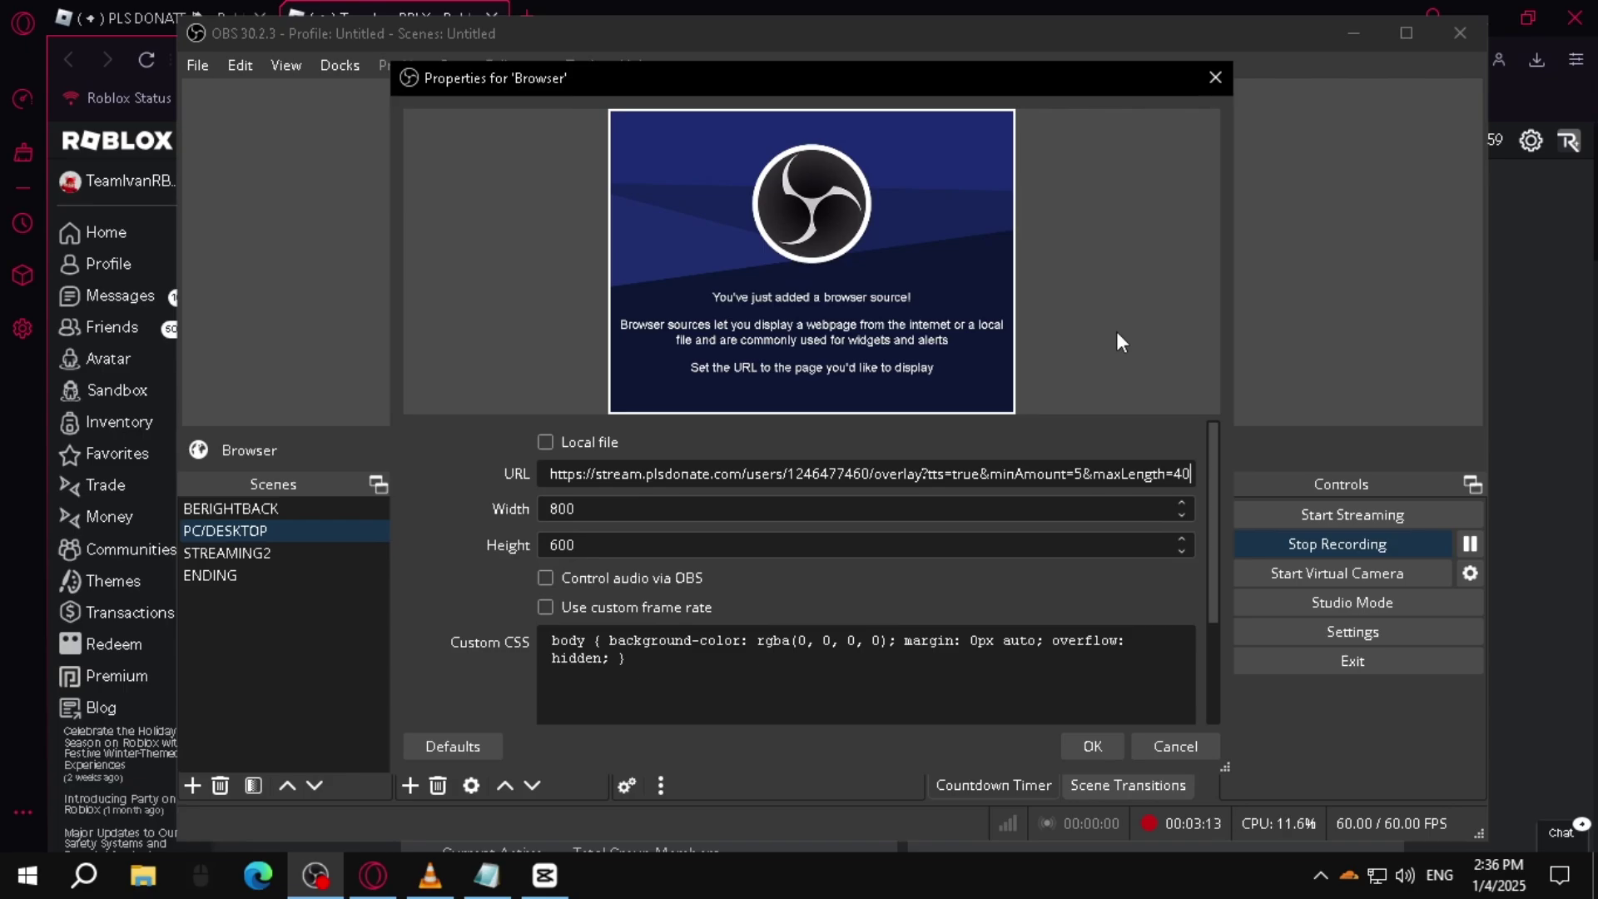
key(Left)
Step: Confirm the Properties for 'Browser' dialog to apply the overlay settings
click(1101, 737)
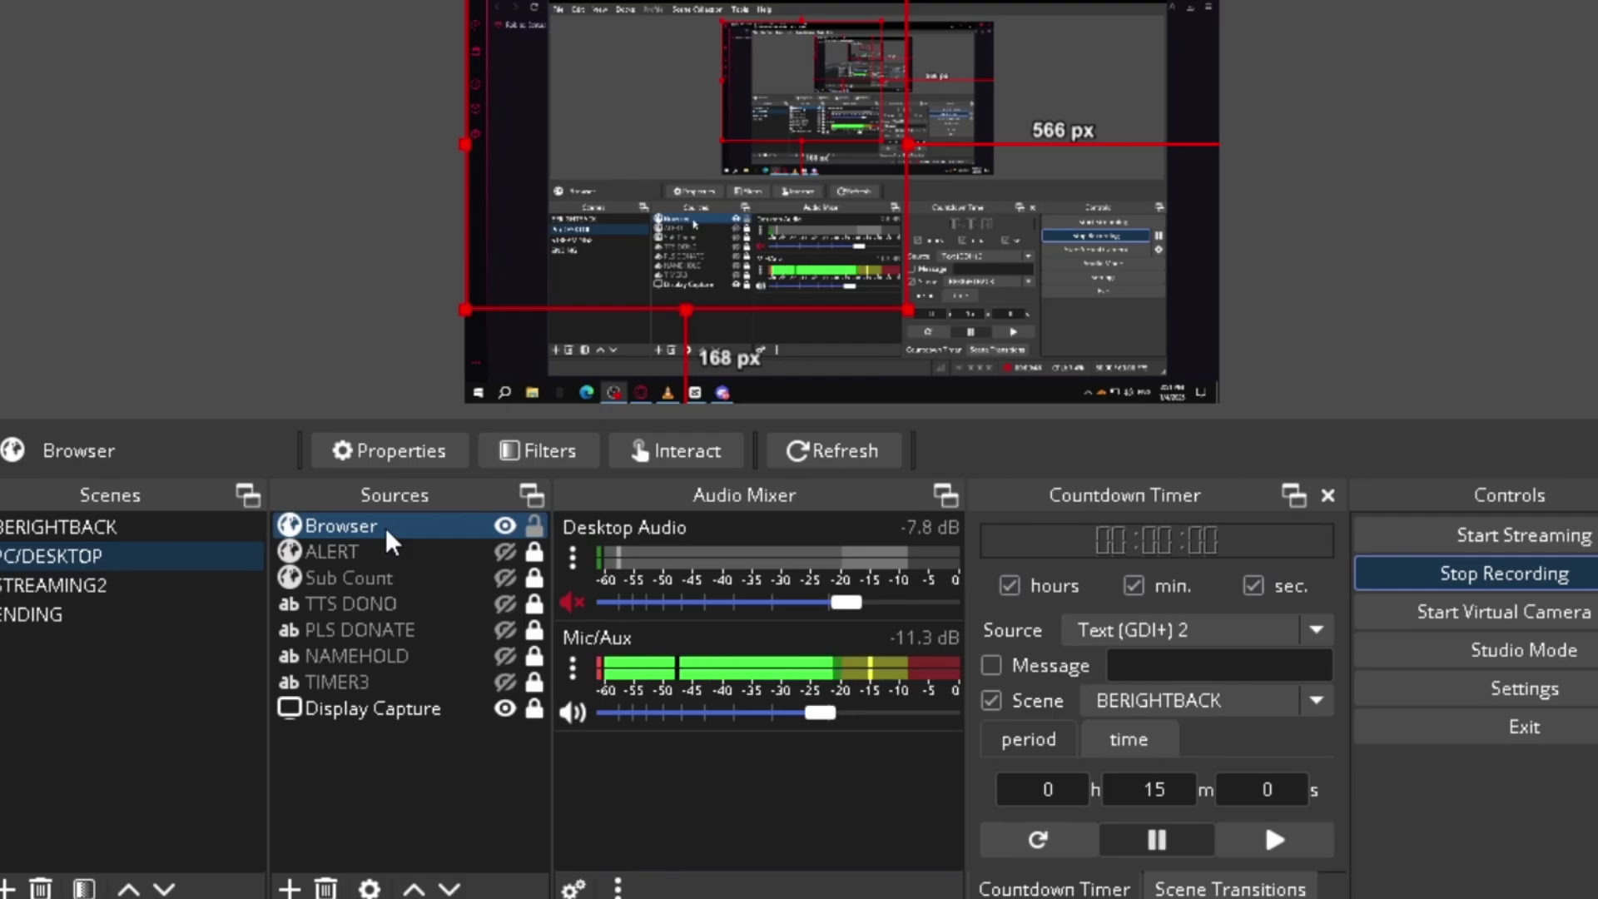
Step: Drag the Browser overlay to the canvas's right side and refresh its page
drag(725, 226, 1038, 227)
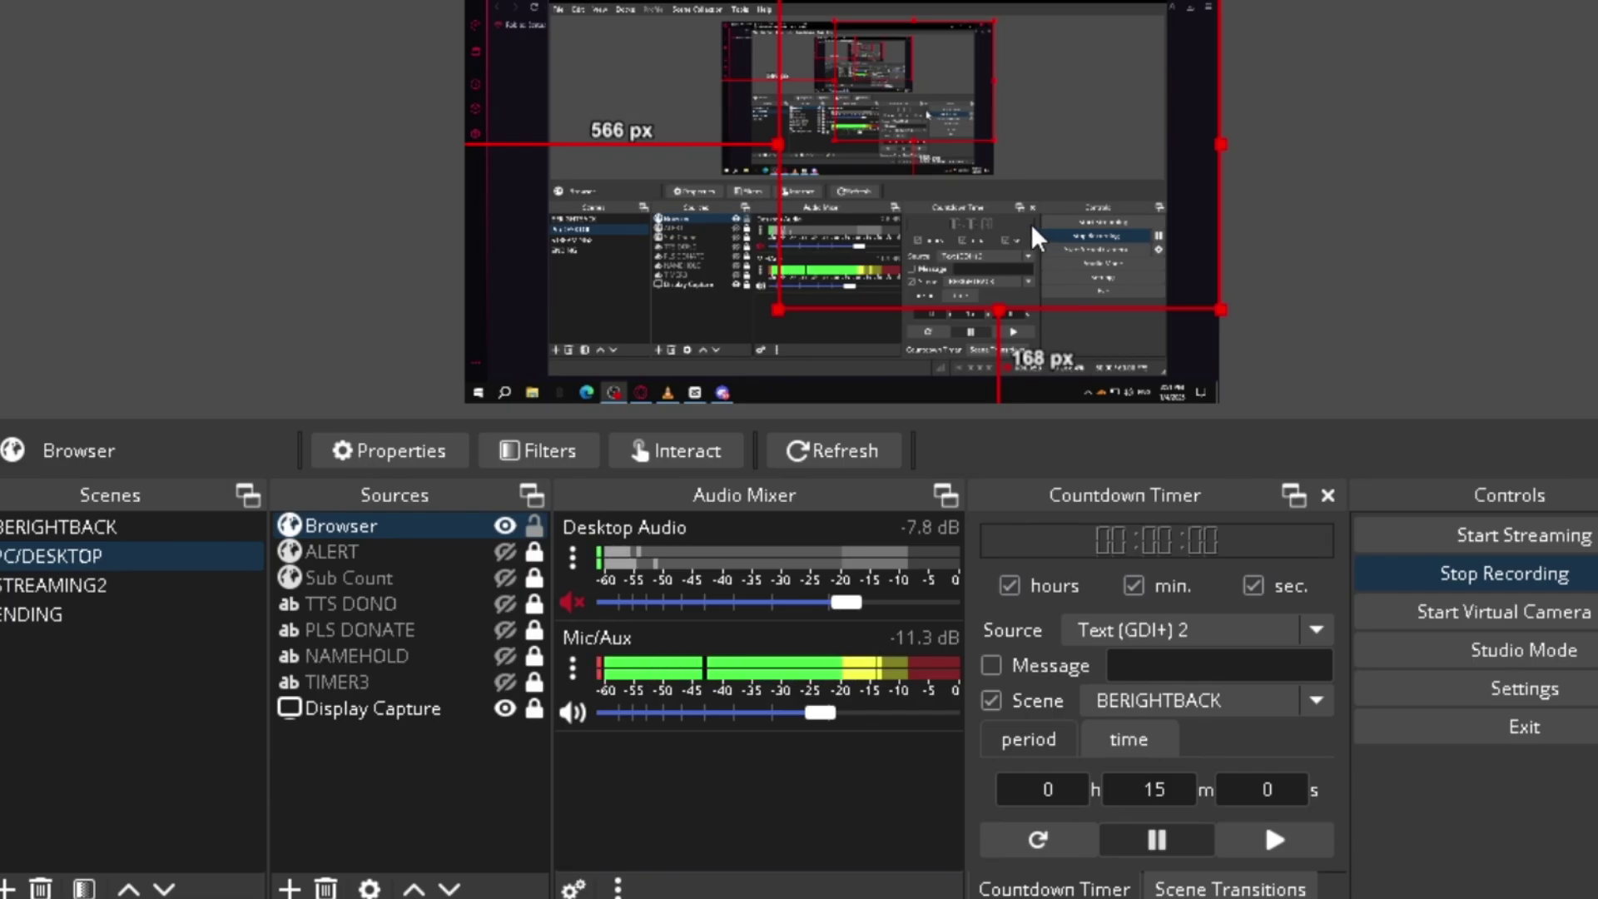
click(857, 451)
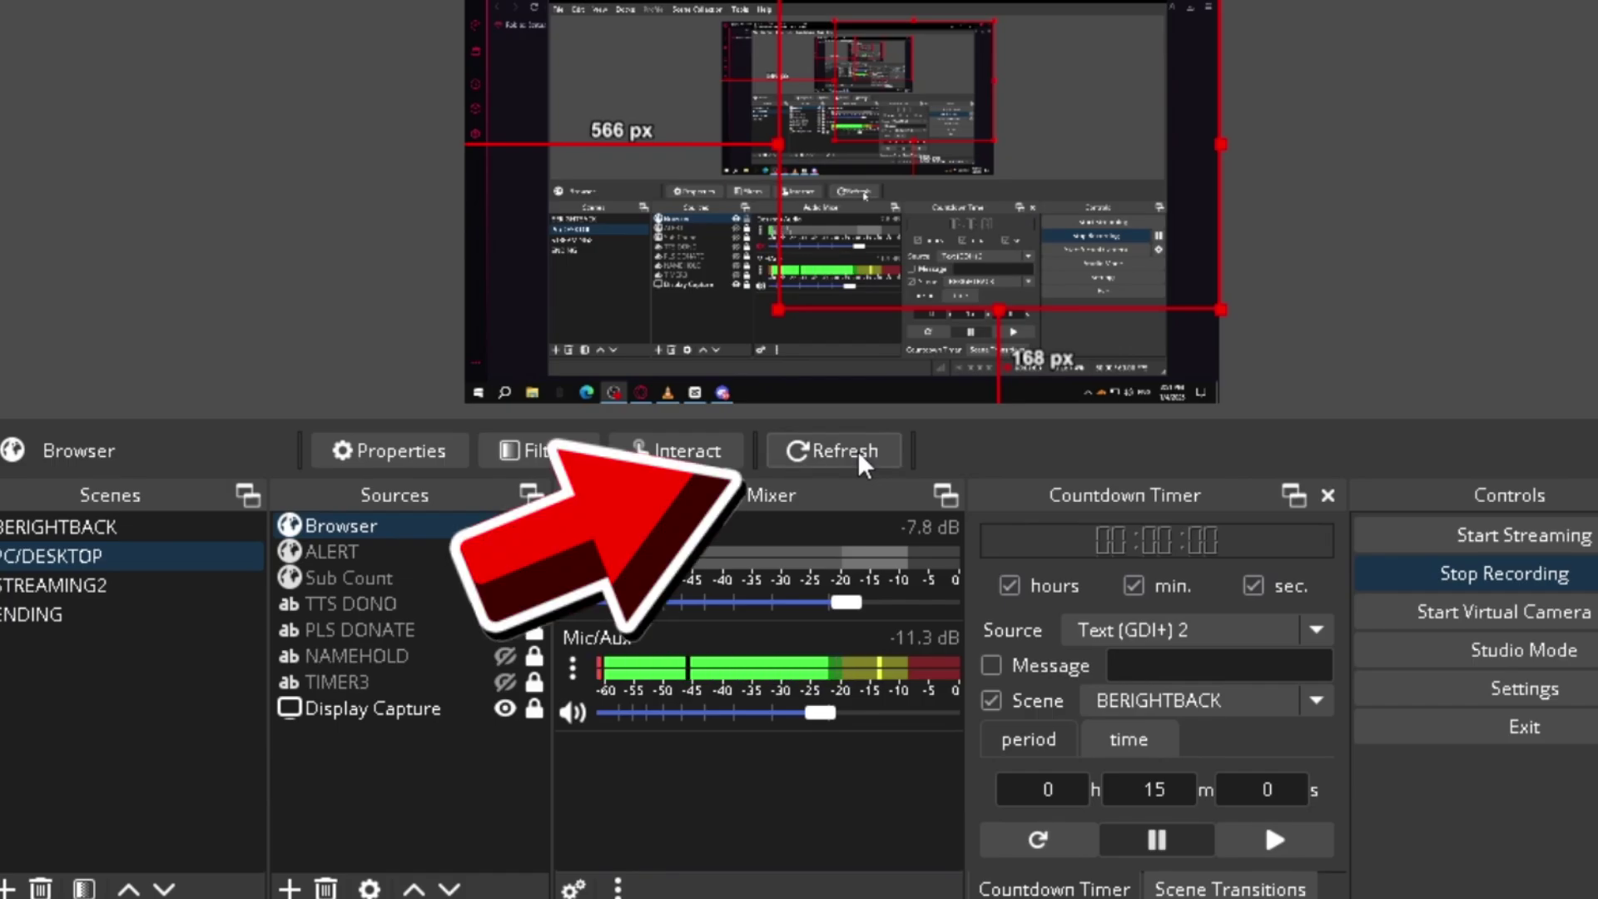